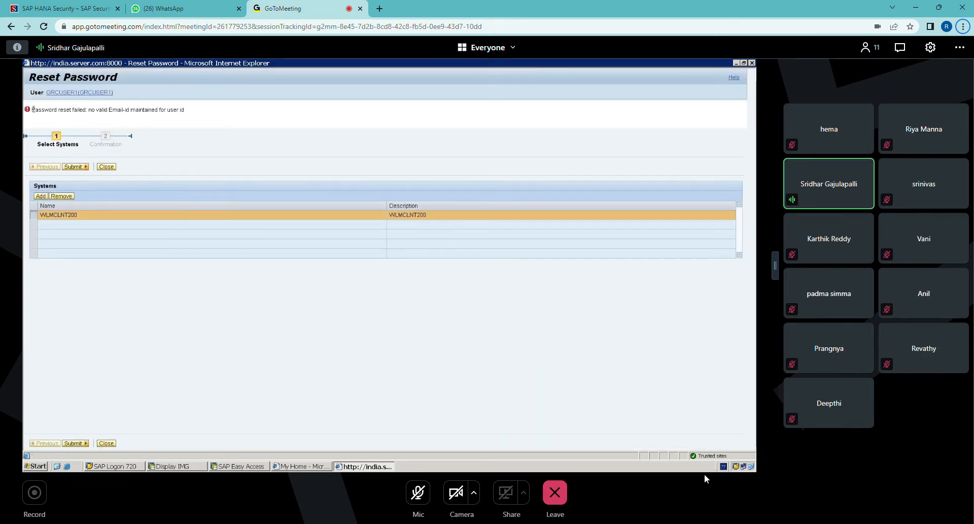
Step: Examine the error messages shown on the Reset Password page
{"action": "left_click_drag", "start_coordinate": [33, 109], "coordinate": [193, 113]}
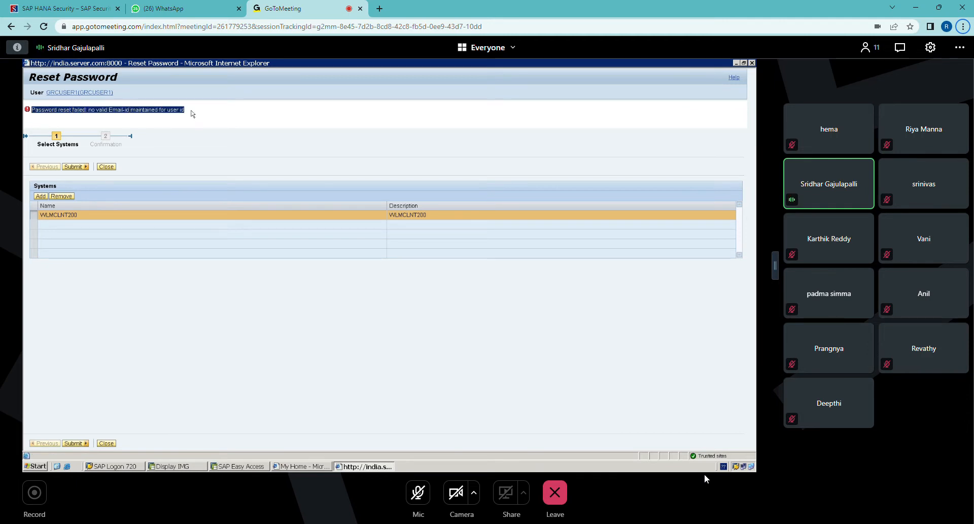
{"action": "left_click", "coordinate": [97, 123]}
{"action": "left_click_drag", "start_coordinate": [33, 110], "coordinate": [177, 111]}
{"action": "left_click", "coordinate": [320, 126]}
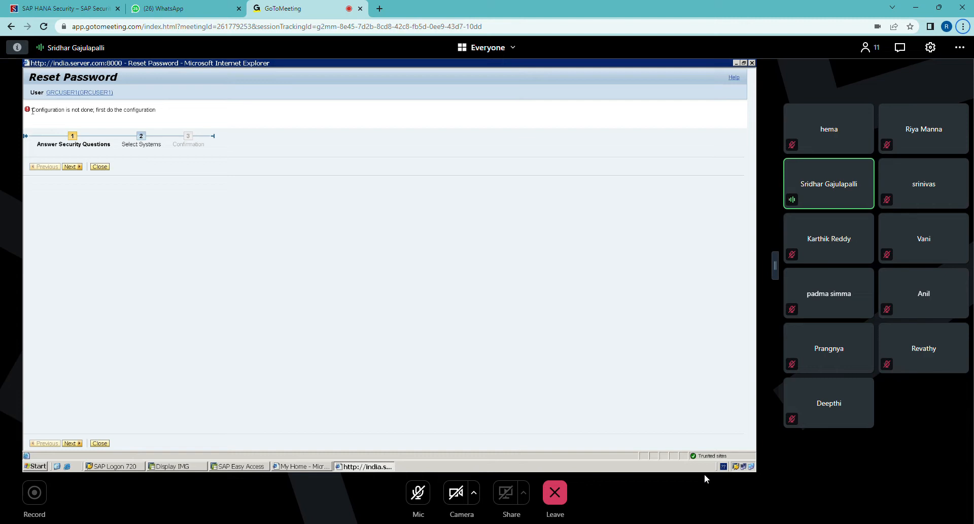
{"action": "left_click_drag", "start_coordinate": [163, 109], "coordinate": [193, 127]}
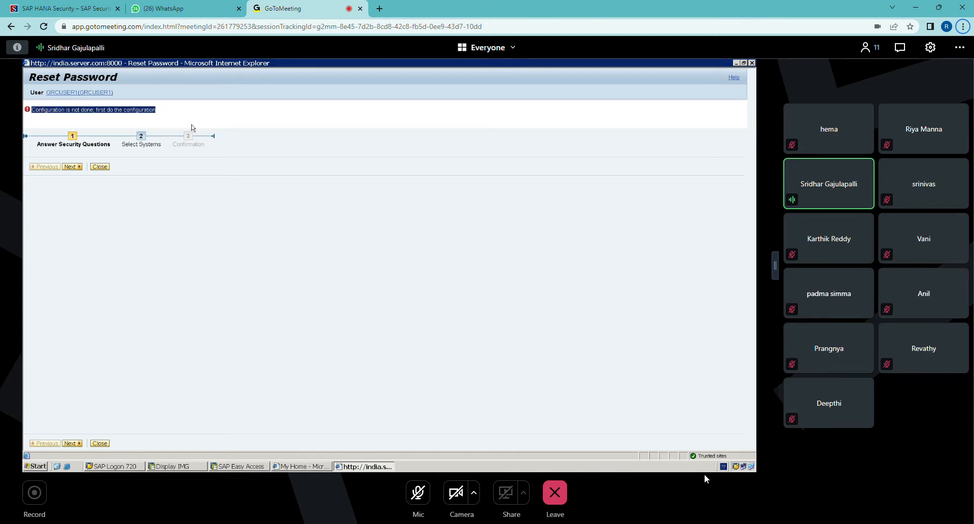
{"action": "left_click", "coordinate": [269, 206]}
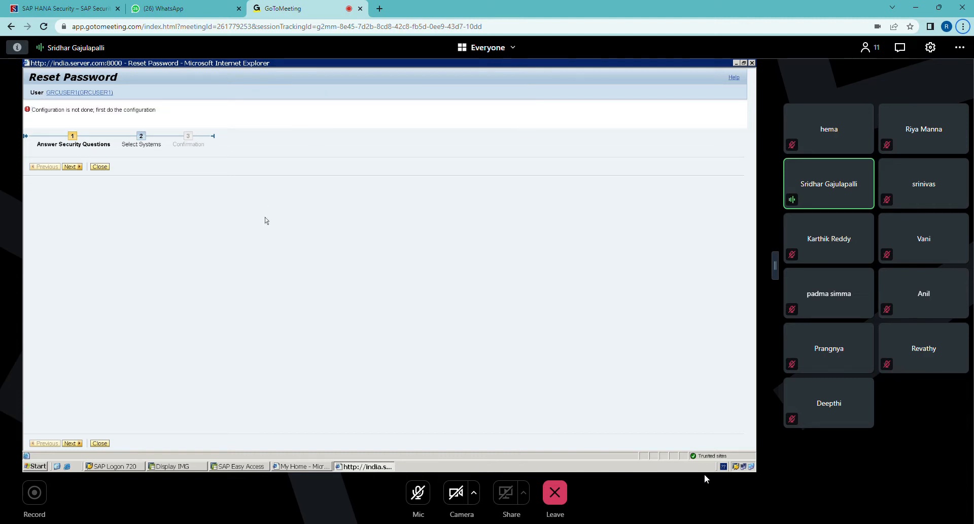
Step: Close the Reset Password window and open the Maintain Password Self Service activity in the customizing guide
{"action": "left_click", "coordinate": [751, 63]}
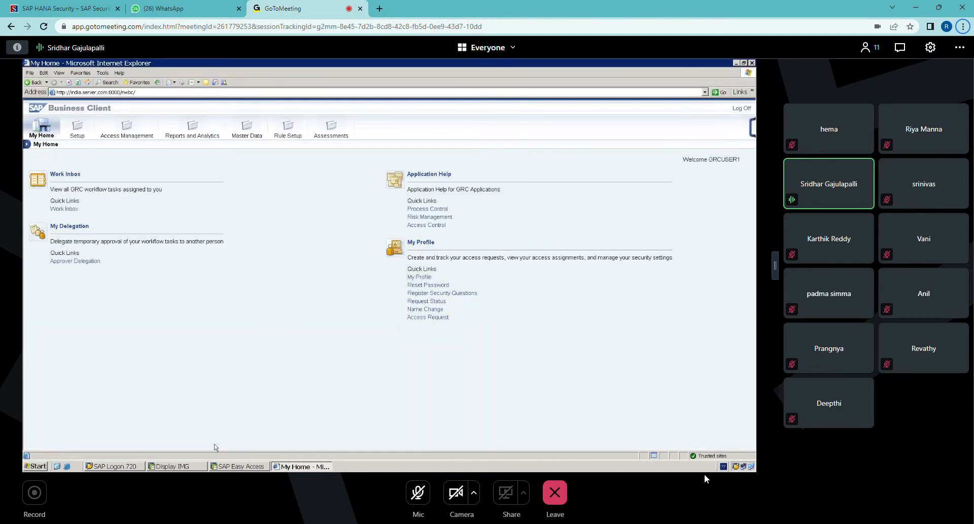
{"action": "left_click", "coordinate": [175, 465]}
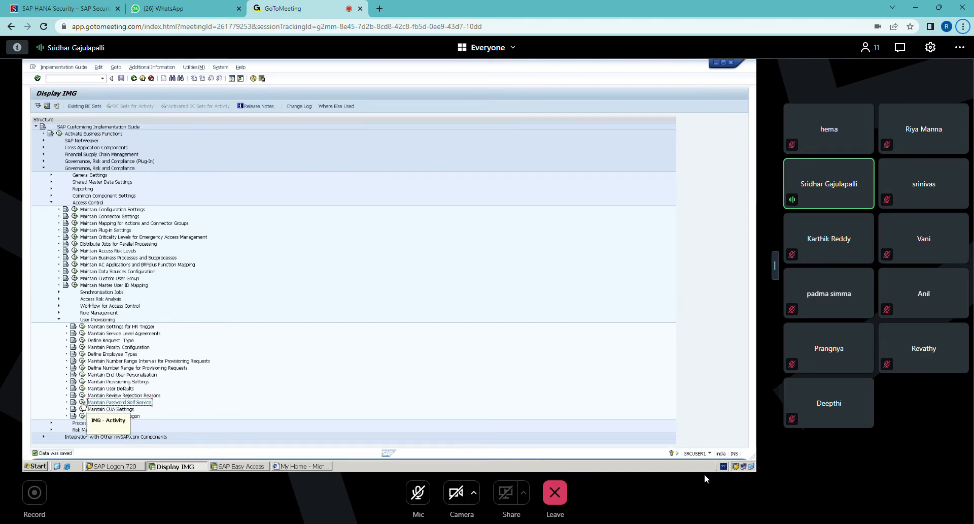
{"action": "left_click", "coordinate": [82, 402]}
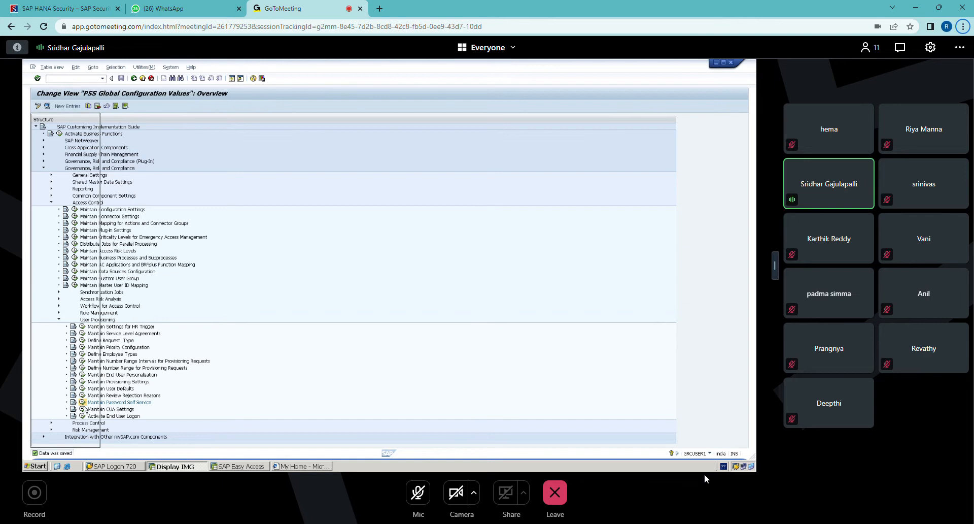
{"action": "left_click_drag", "start_coordinate": [101, 161], "coordinate": [162, 154]}
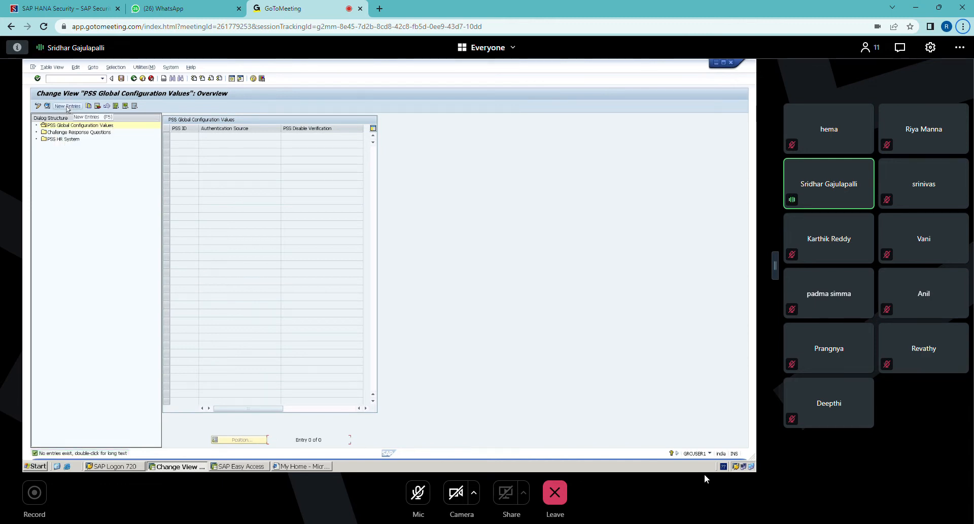
Step: Create a new PSS global configuration entry, set PSS Disable Verification to None and save it
{"action": "left_click", "coordinate": [68, 106]}
{"action": "left_click", "coordinate": [417, 138]}
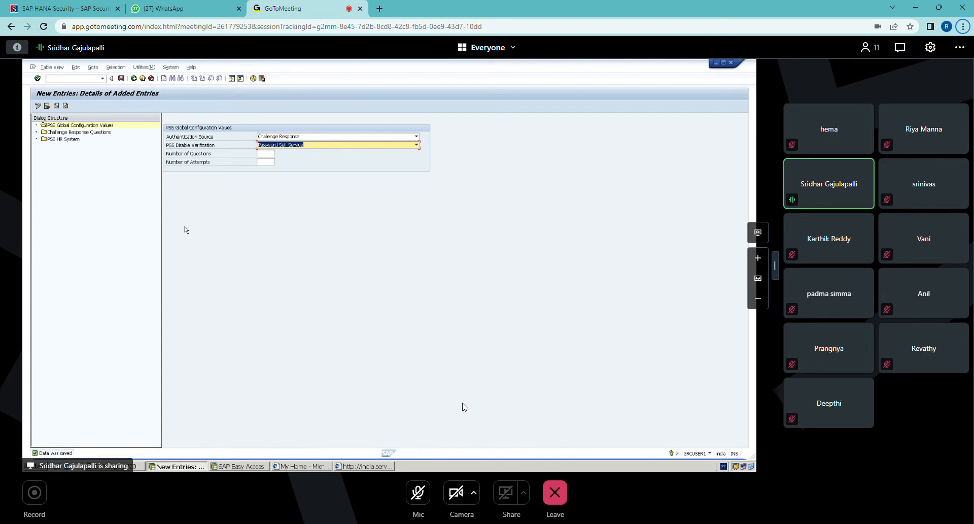
{"action": "left_click", "coordinate": [271, 145]}
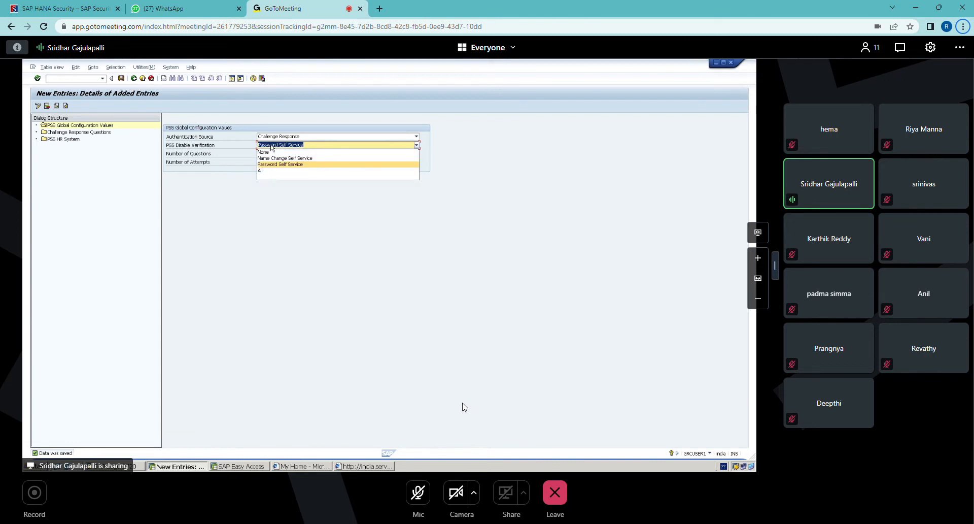
{"action": "left_click", "coordinate": [265, 152]}
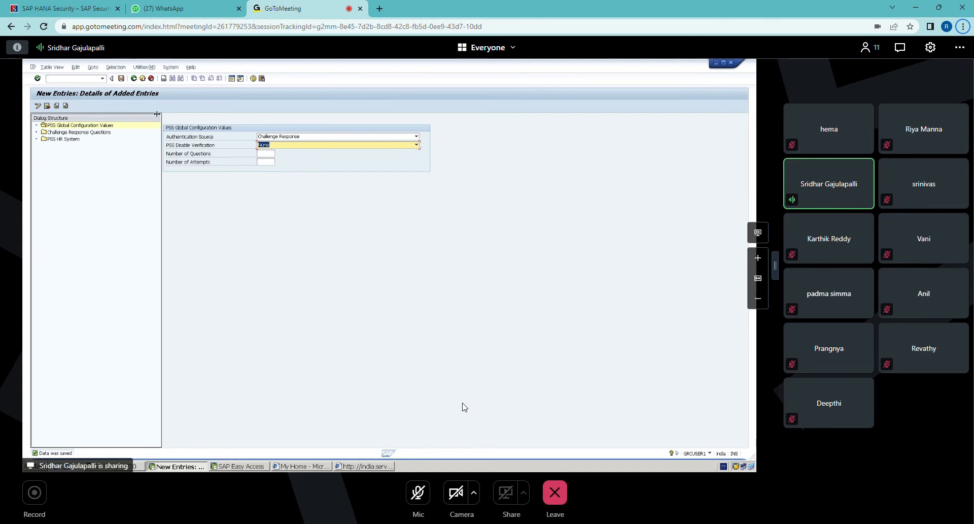
{"action": "left_click", "coordinate": [121, 79]}
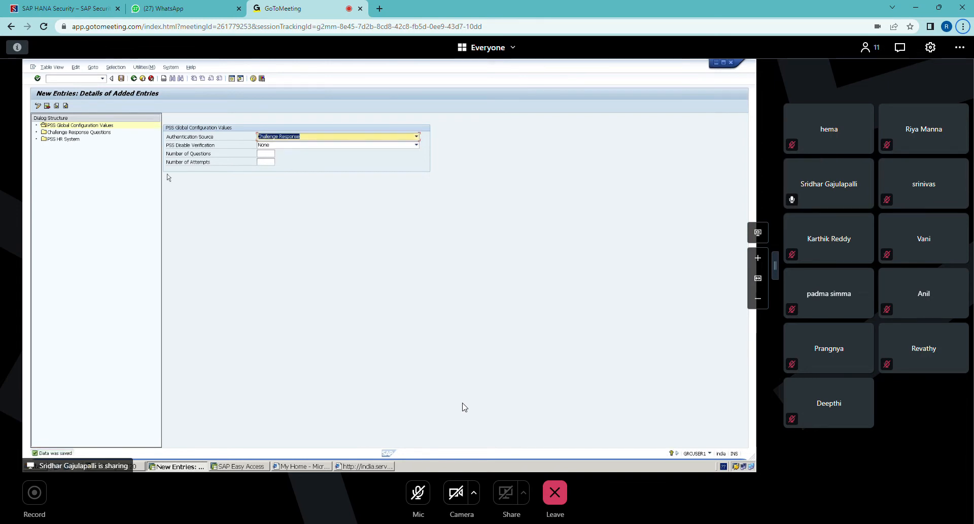
Step: Close the old Reset Password window and launch Reset Password again from the My Home page
{"action": "left_click", "coordinate": [364, 467]}
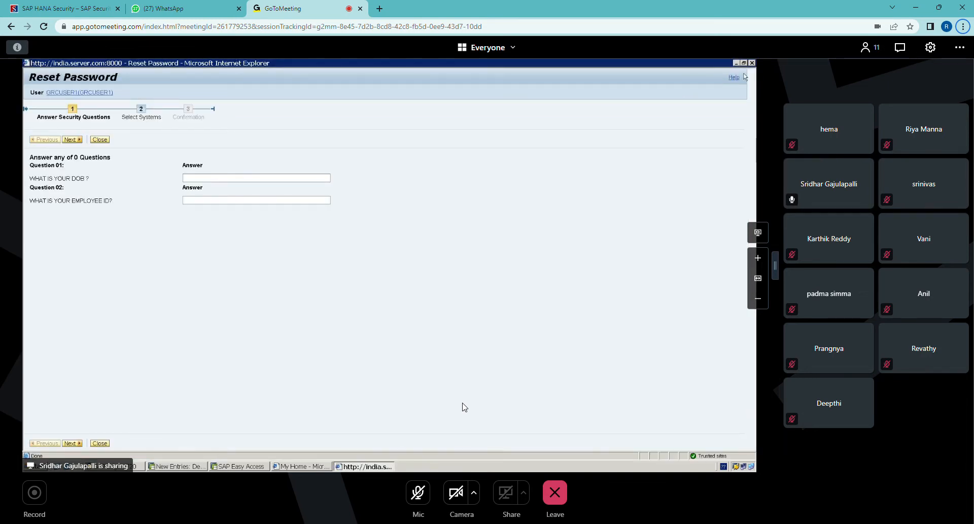
{"action": "left_click", "coordinate": [752, 62]}
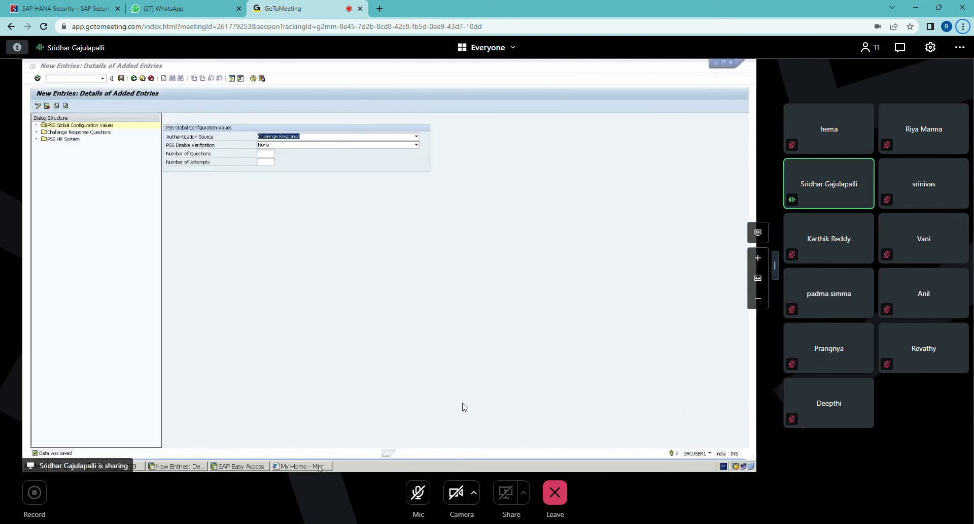
{"action": "left_click", "coordinate": [316, 466]}
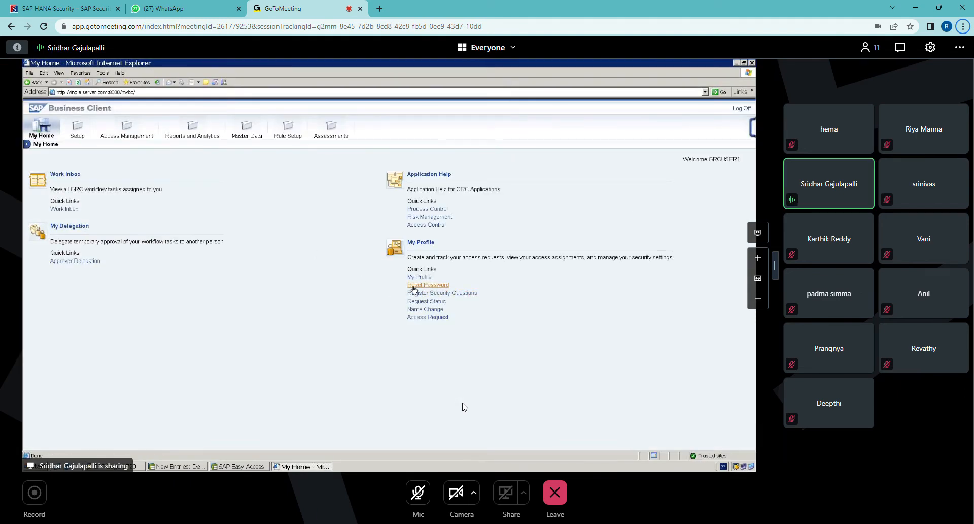
{"action": "left_click", "coordinate": [414, 285]}
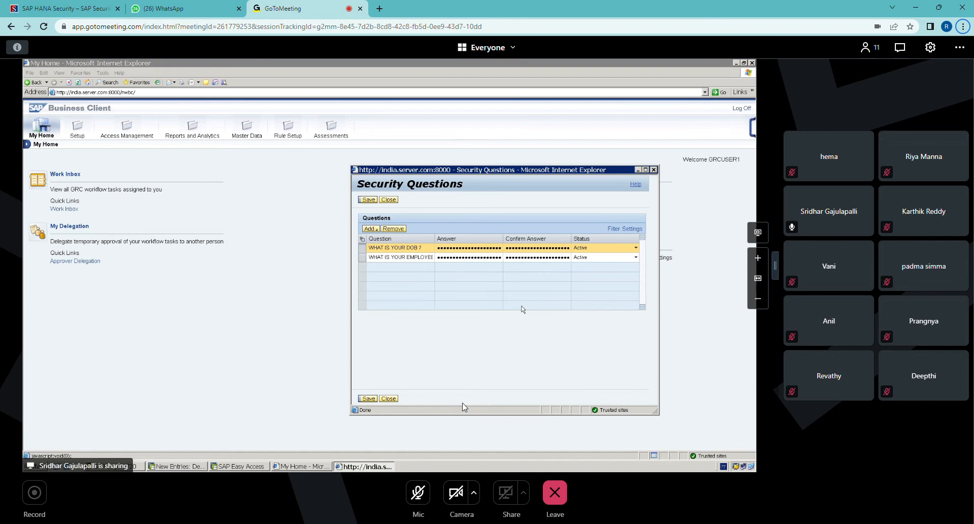
{"action": "left_click", "coordinate": [760, 258]}
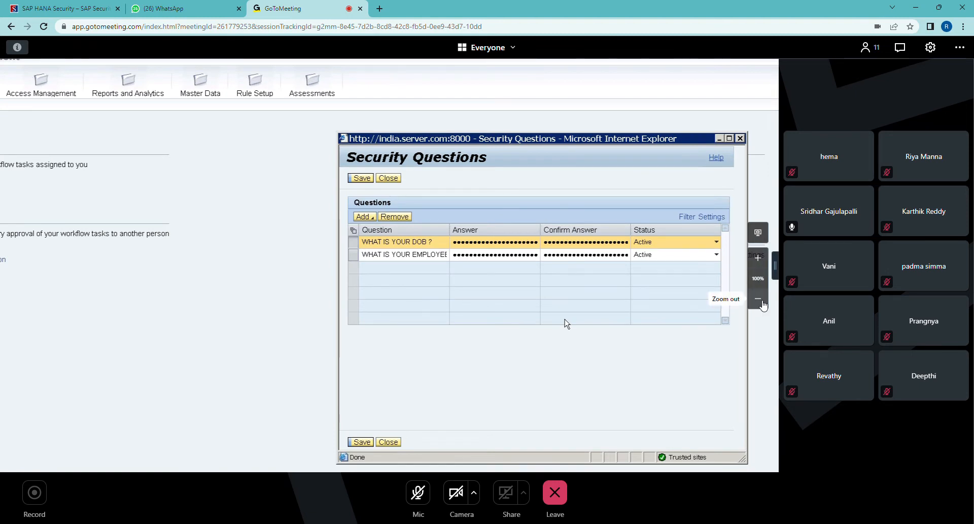
{"action": "left_click", "coordinate": [762, 301]}
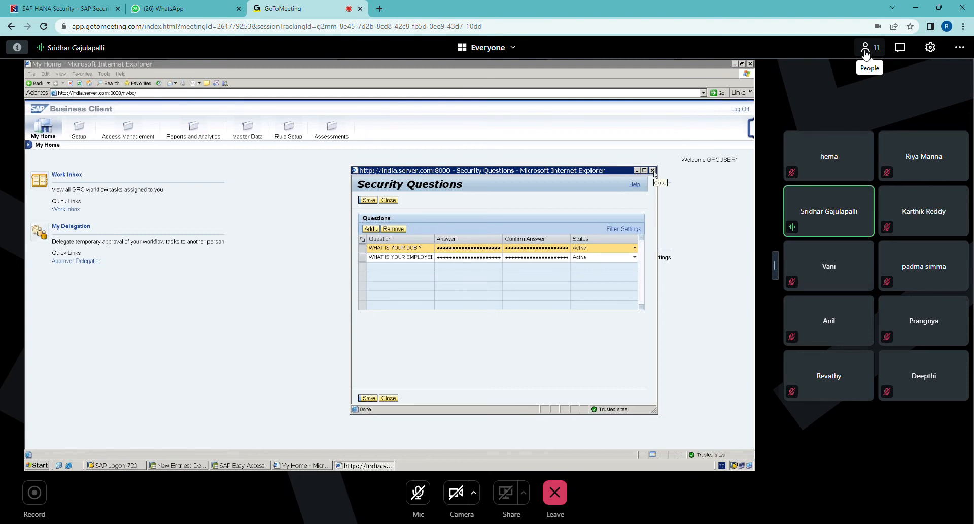
{"action": "left_click", "coordinate": [900, 47]}
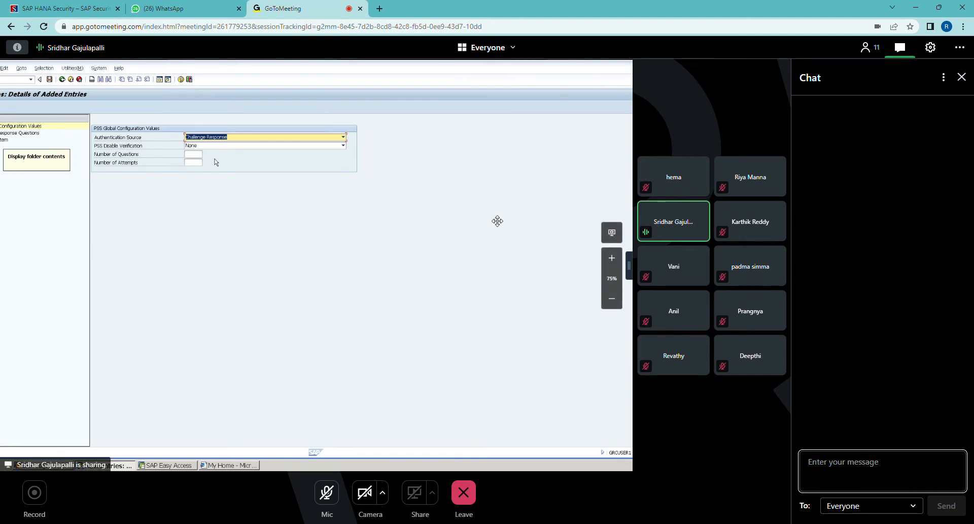
{"action": "left_click", "coordinate": [966, 79]}
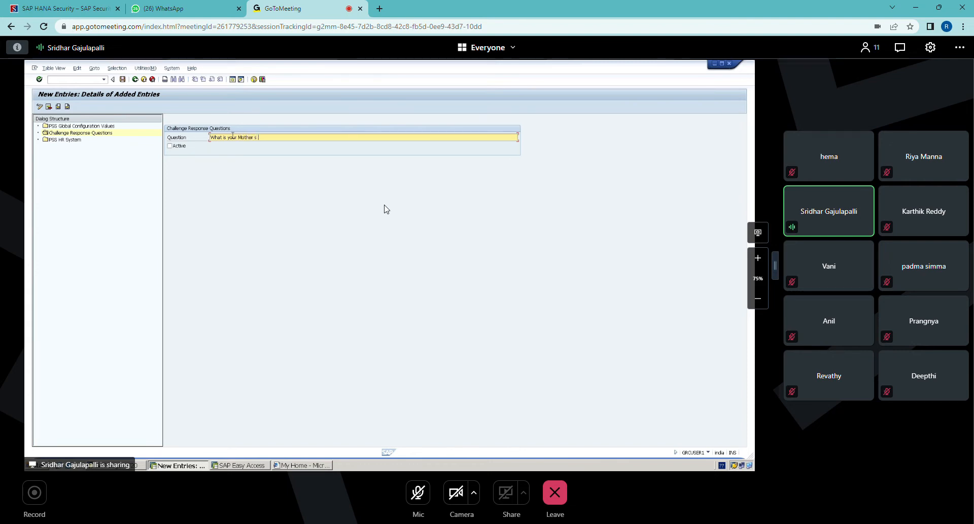
Step: Complete the new challenge response question with "Maiden name ?" after "What is your Mother s"
{"action": "type", "text": "Maiden name"}
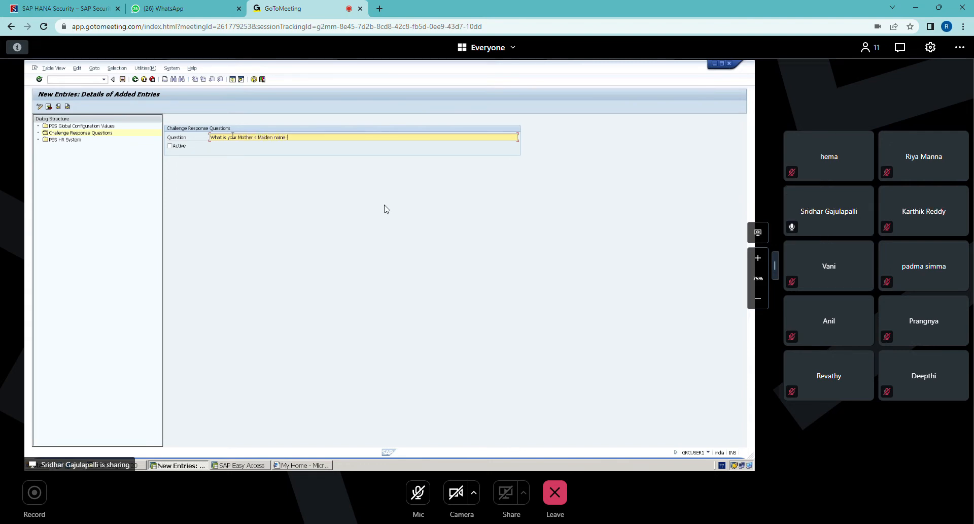
{"action": "type", "text": "?"}
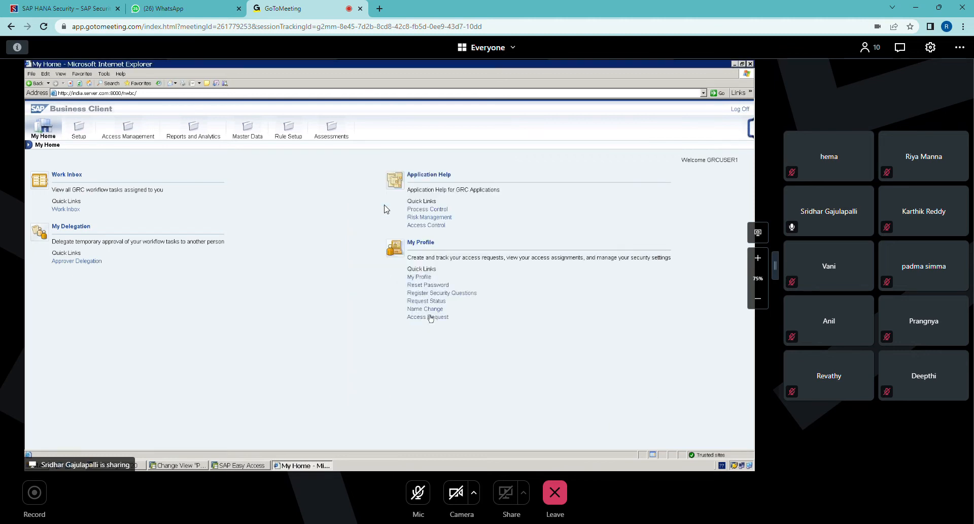
{"action": "left_click", "coordinate": [438, 293]}
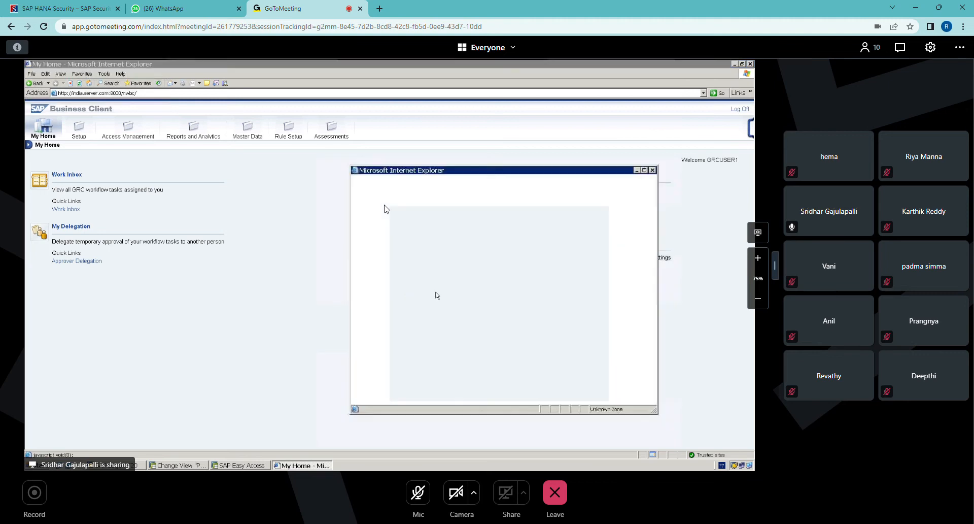
{"action": "left_click", "coordinate": [376, 230]}
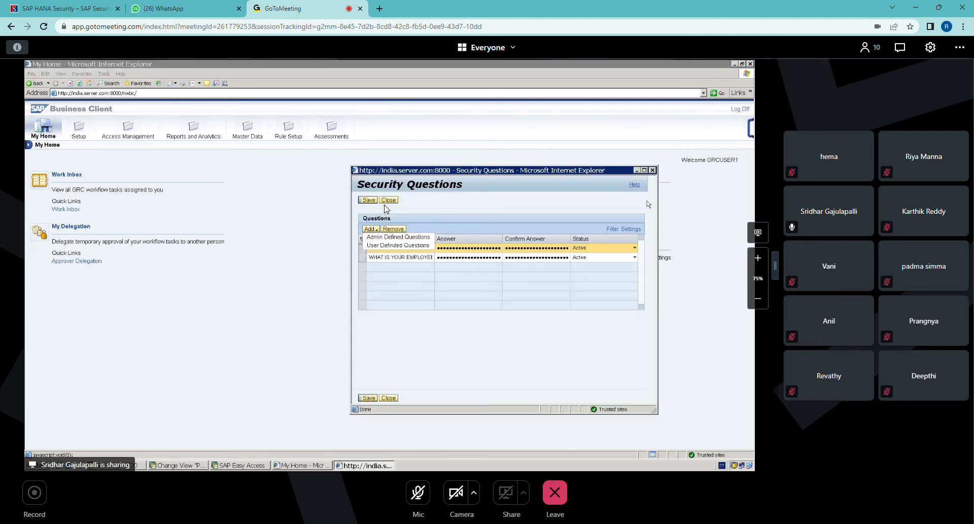
{"action": "left_click", "coordinate": [652, 170]}
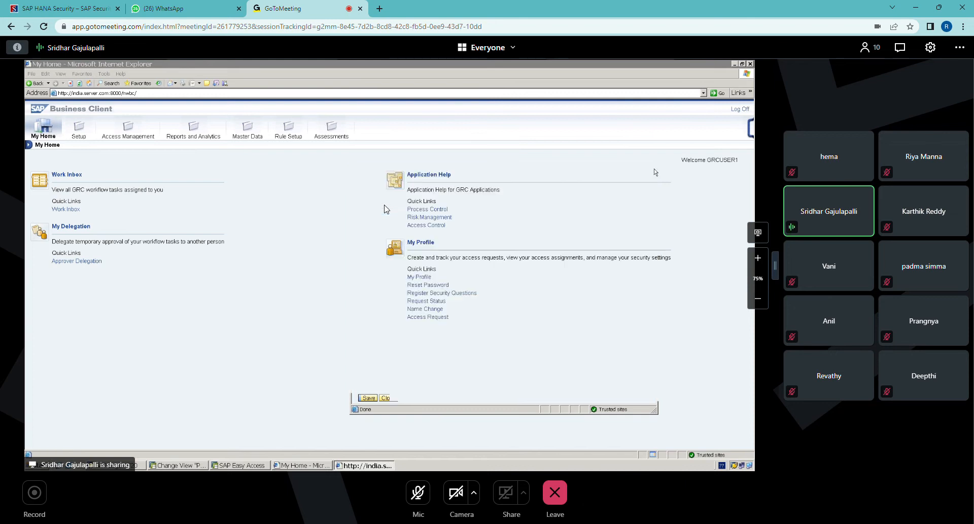
Step: Open Register Security Questions from My Profile, maximize its window and show the question types available for adding
{"action": "left_click", "coordinate": [432, 294]}
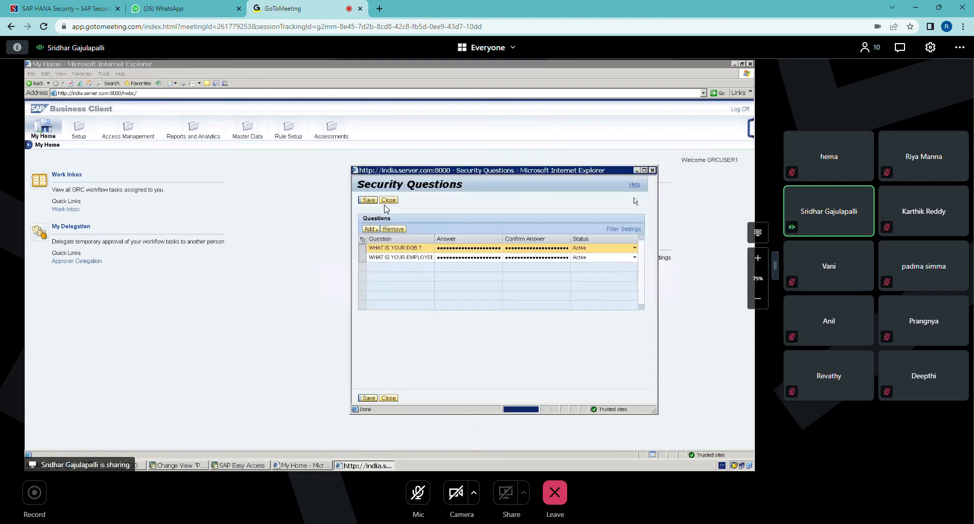
{"action": "left_click", "coordinate": [644, 170]}
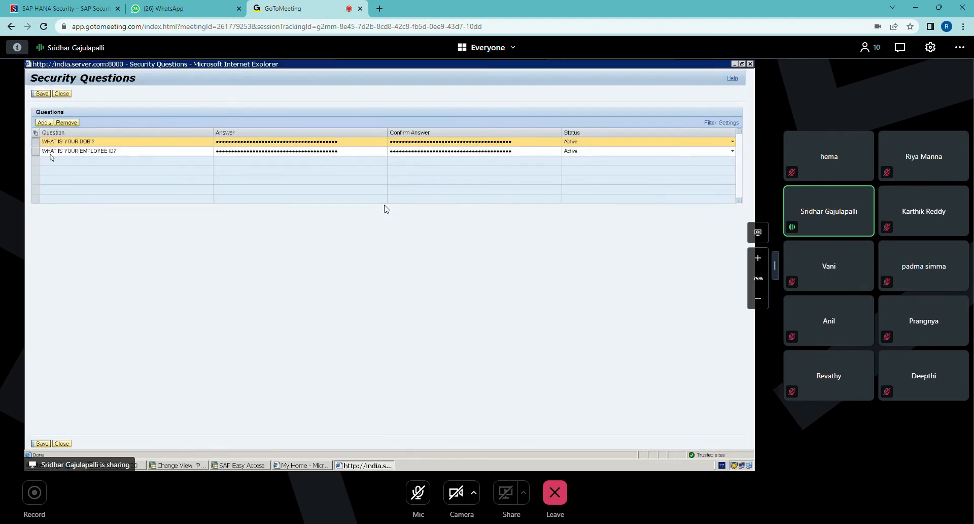
{"action": "left_click", "coordinate": [51, 124]}
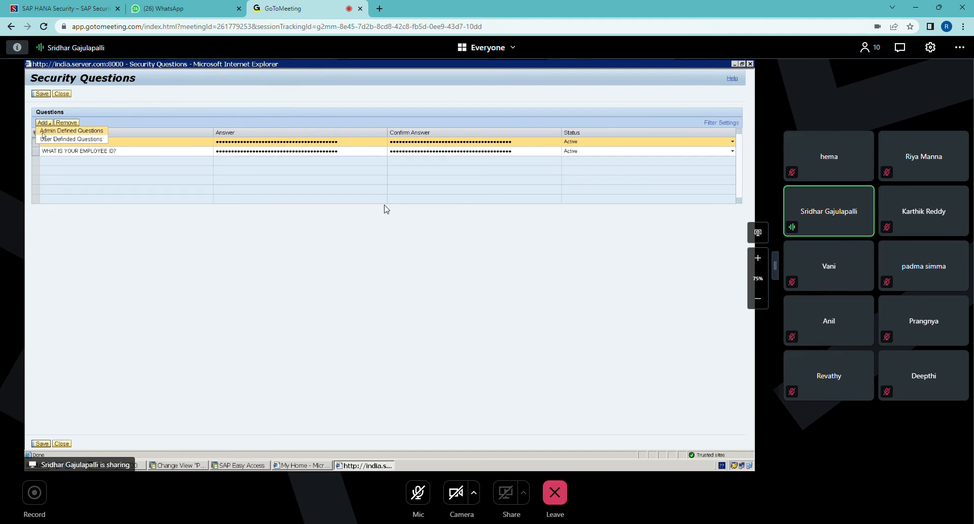
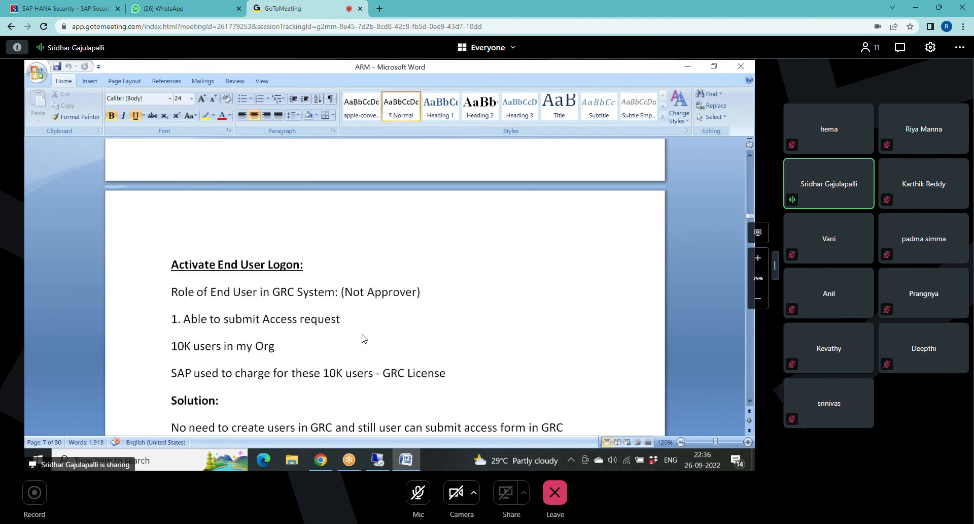
Step: Examine the Activate End User Logon notes, from the end user role and 10K users licensing lines to the Solution and End User Login sections
{"action": "key", "text": "shift+End"}
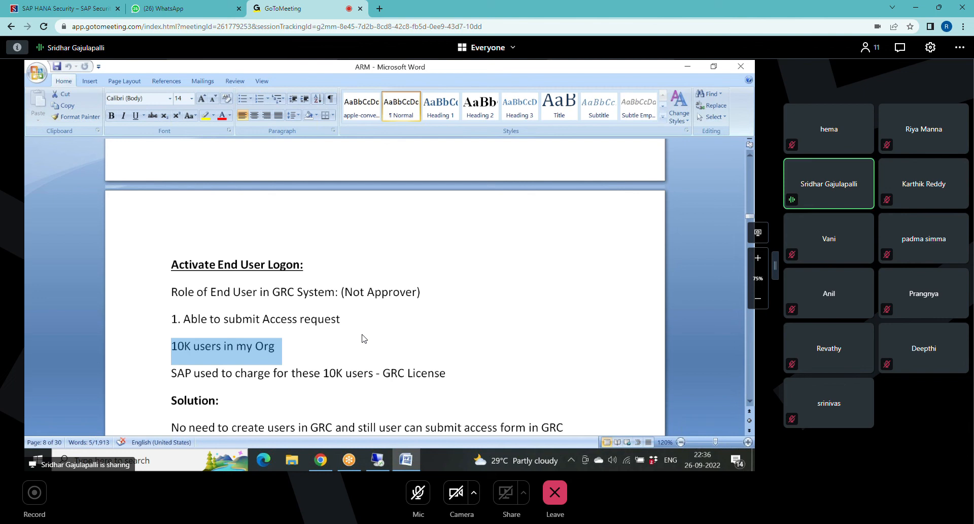
{"action": "key", "text": "Down"}
{"action": "key", "text": "Home"}
{"action": "key", "text": "ctrl+shift+Right"}
{"action": "key", "text": "ctrl+shift+Right"}
{"action": "key", "text": "ctrl+shift+Right"}
{"action": "key", "text": "ctrl+shift+Right"}
{"action": "key", "text": "ctrl+shift+Right"}
{"action": "key", "text": "ctrl+shift+Right"}
{"action": "key", "text": "ctrl+shift+Right"}
{"action": "key", "text": "ctrl+shift+Right"}
{"action": "key", "text": "ctrl+shift+Right"}
{"action": "key", "text": "ctrl+shift+Right"}
{"action": "key", "text": "ctrl+shift+Right"}
{"action": "key", "text": "Up"}
{"action": "key", "text": "Home"}
{"action": "key", "text": "ctrl+shift+Right"}
{"action": "key", "text": "ctrl+shift+Right"}
{"action": "key", "text": "ctrl+shift+Right"}
{"action": "key", "text": "ctrl+shift+Right"}
{"action": "key", "text": "ctrl+shift+Right"}
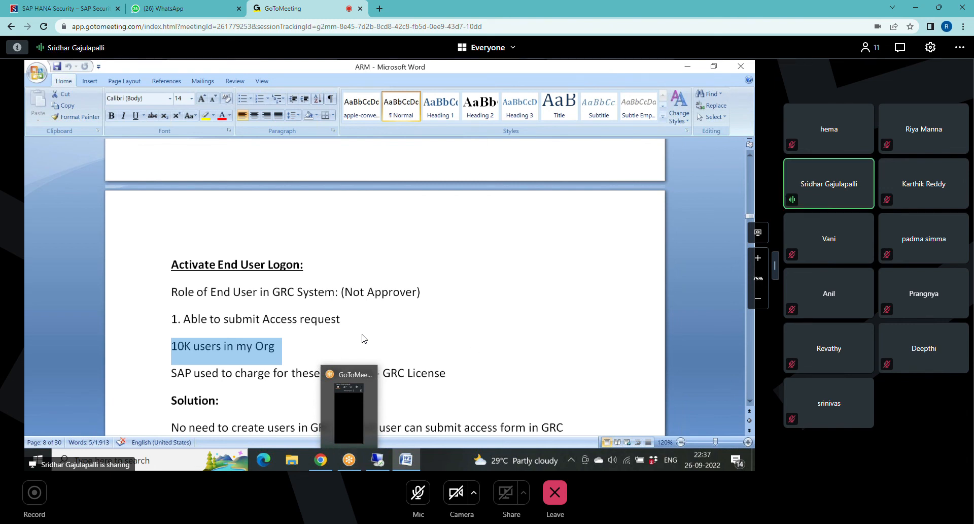
{"action": "left_click", "coordinate": [363, 339]}
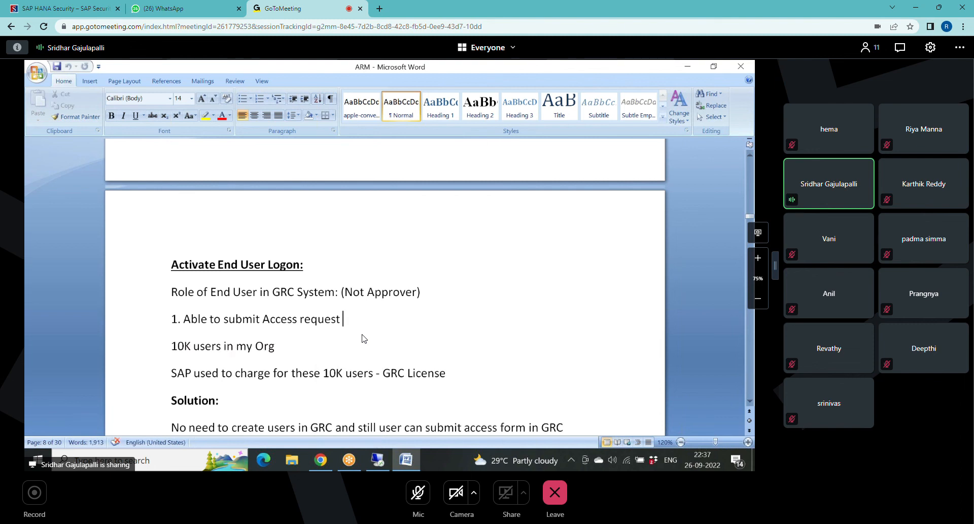
{"action": "scroll", "coordinate": [363, 339], "scroll_direction": "down", "scroll_amount": 3}
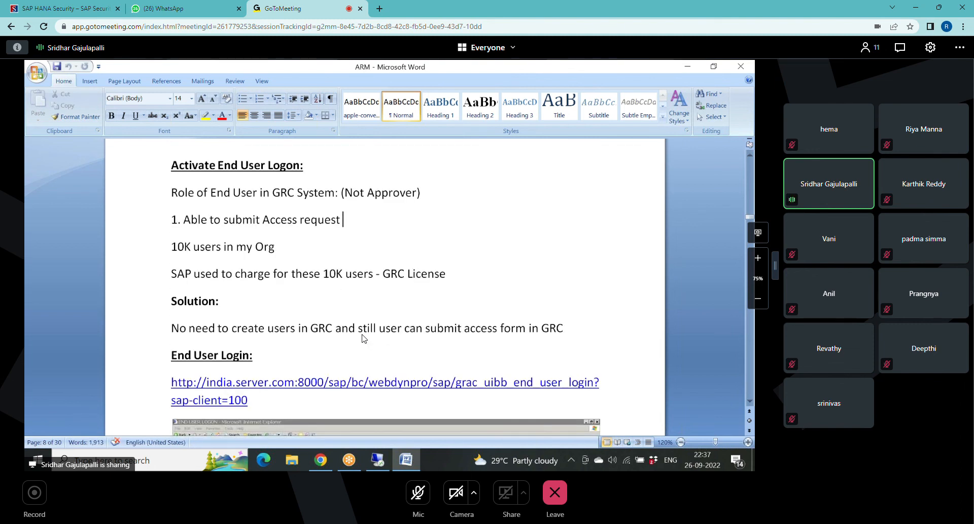